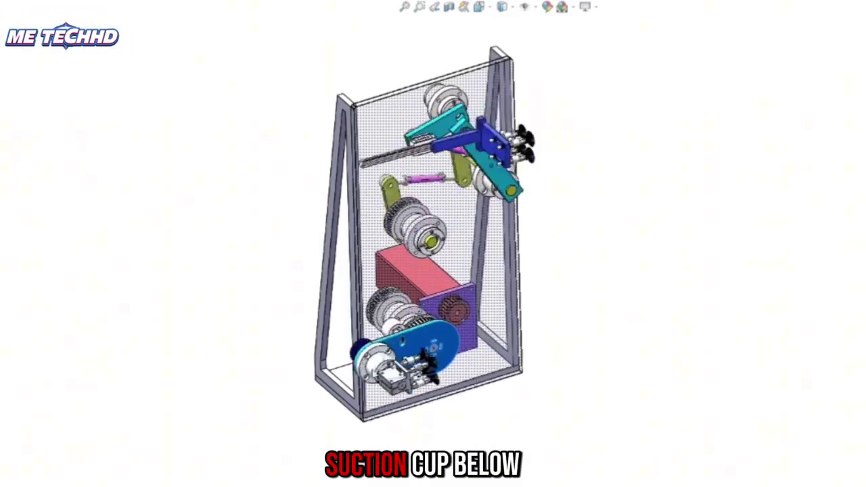
- Examine the framed suction-cup transfer mechanism at an angle and bring it to the front view
scroll(544, 203, down, 1)
middle_drag(543, 203, 602, 153)
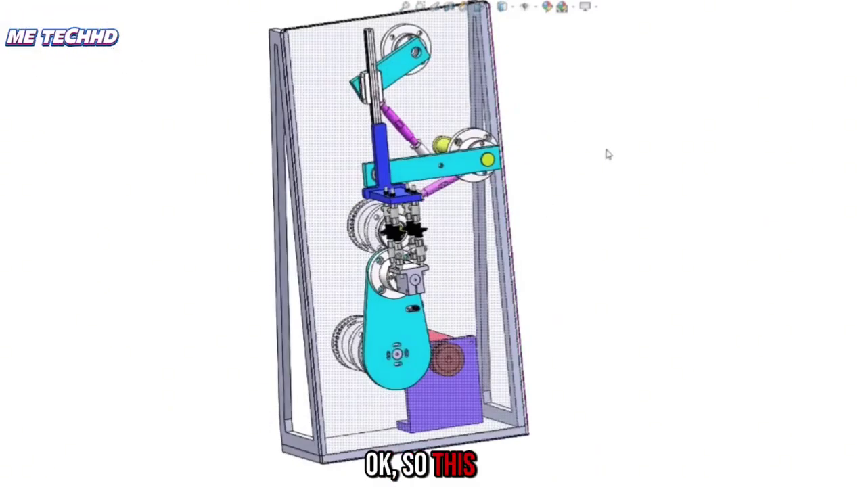
middle_drag(546, 159, 617, 126)
key(ctrl+1)
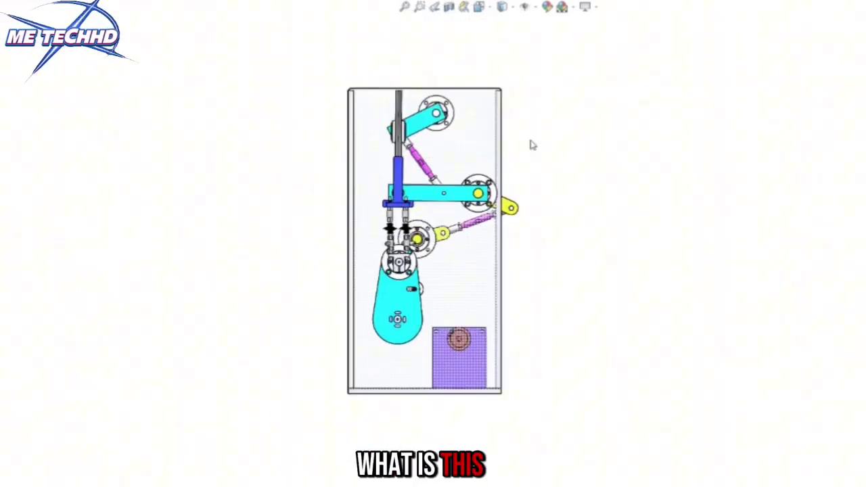
- Switch to the magenta-plate assembly and rotate its orange cam slightly to move the linkage
scroll(533, 145, down, 2)
key(ctrl+Tab)
click(538, 279)
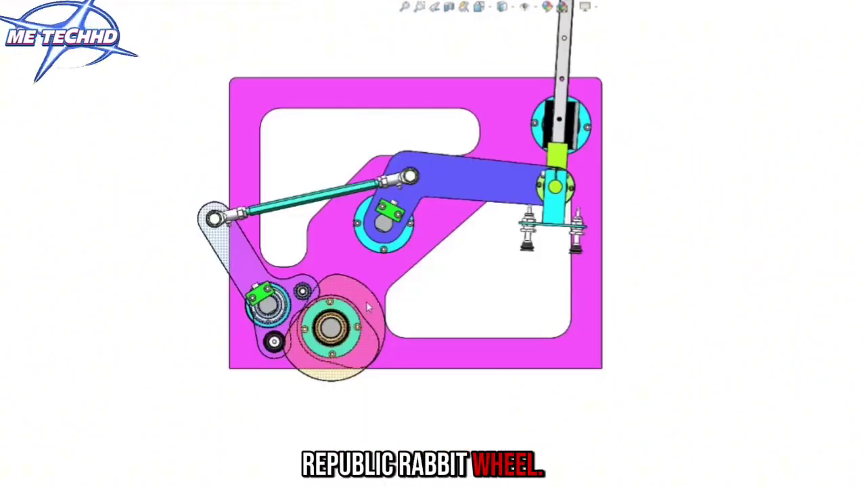
click(369, 308)
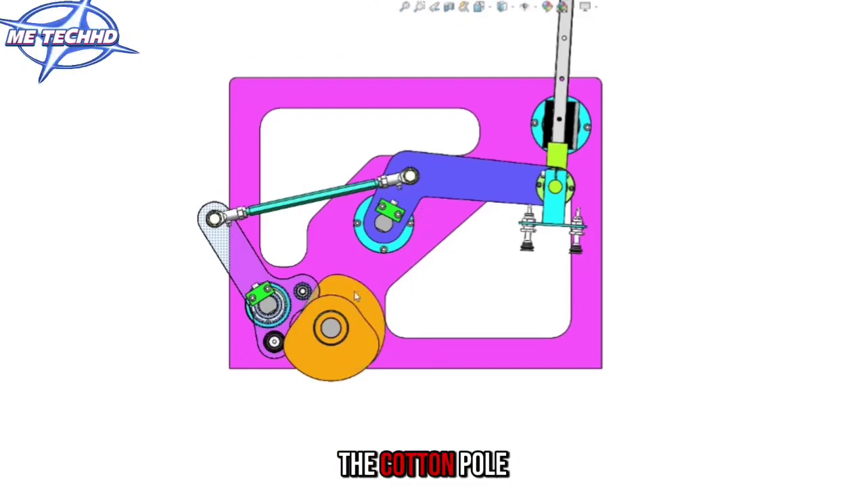
drag(355, 292, 366, 270)
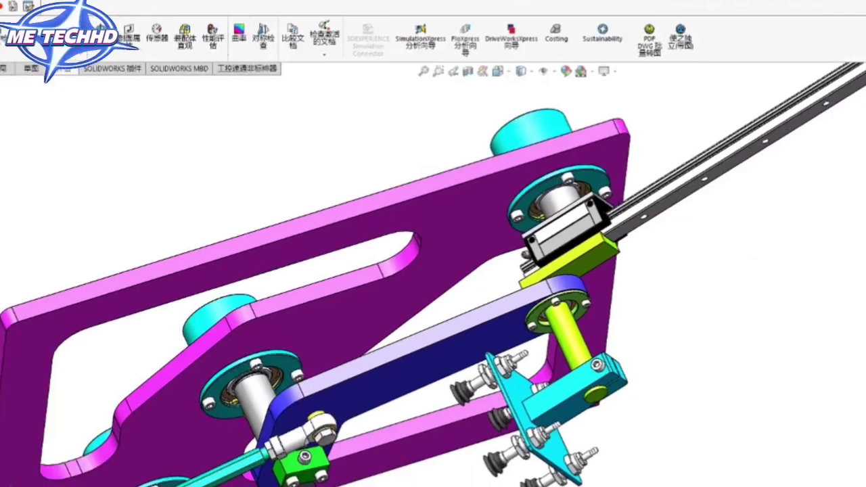
- Measure the centre distance between the slide block's pivot shaft and the yellow suction-cup shaft, and return to the front view
click(564, 194)
click(567, 334)
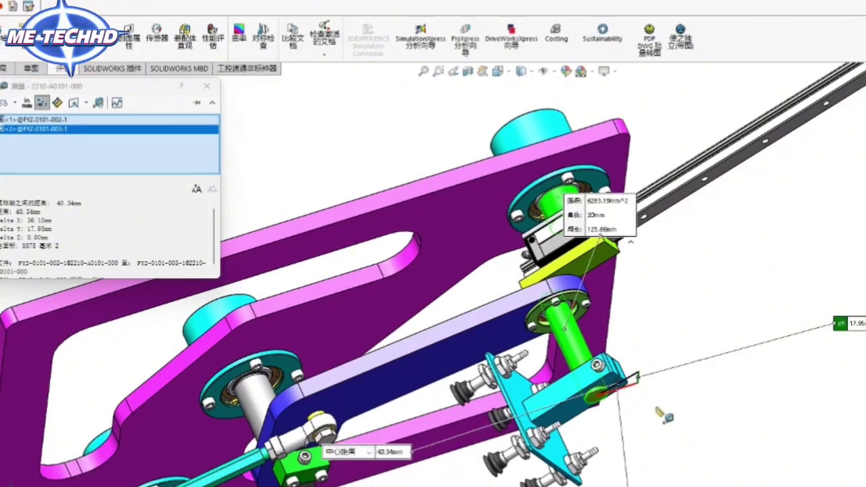
middle_drag(660, 413, 670, 348)
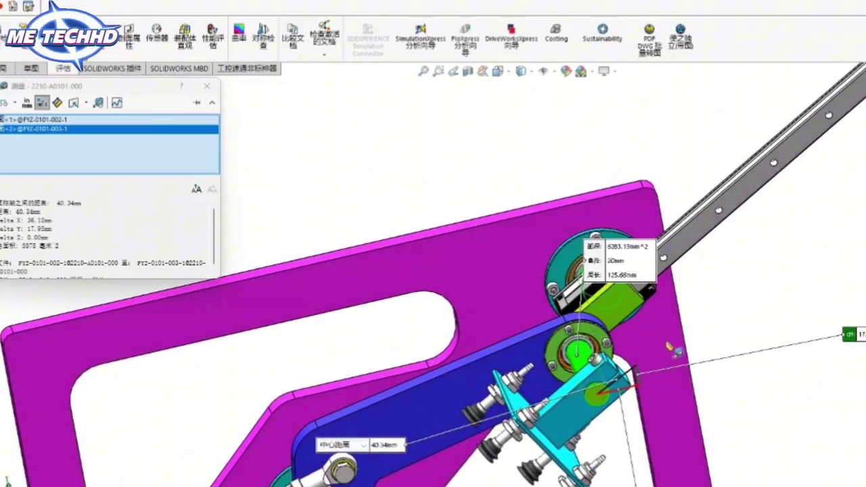
middle_drag(644, 387, 666, 294)
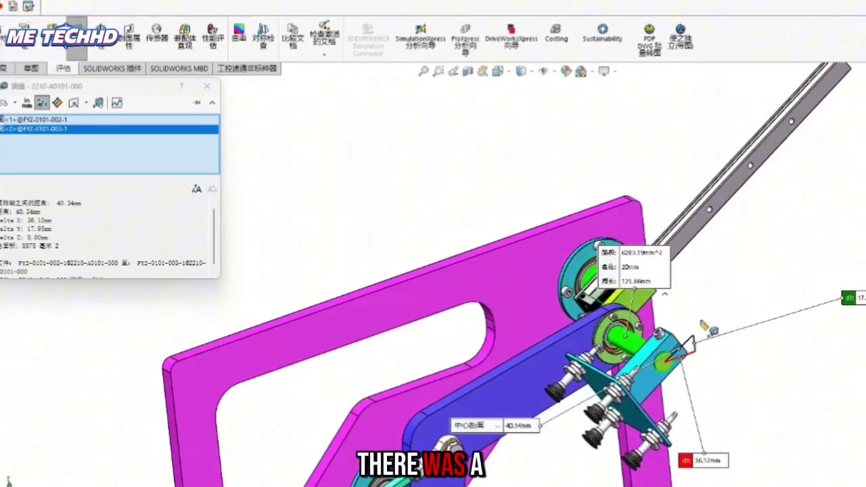
key(Escape)
key(ctrl+1)
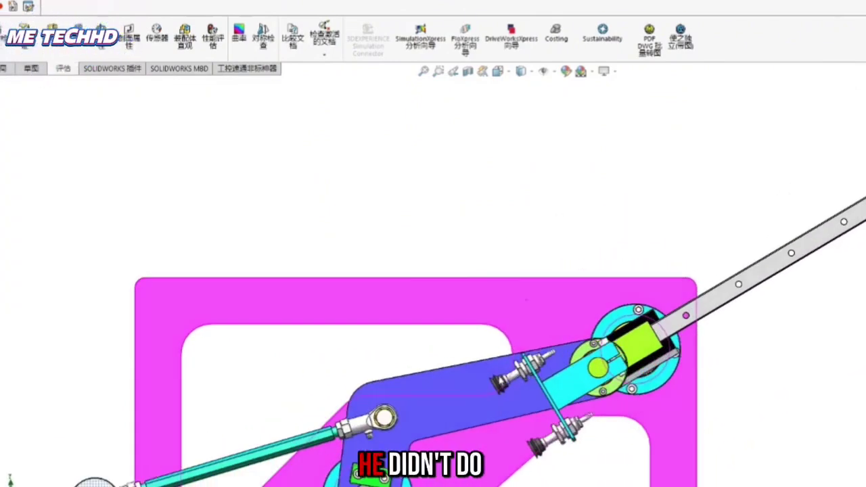
- Swing the blue arm slightly and measure the centre distance between the slide pivot shaft and the yellow suction-cup shaft again
mouse_move(481, 374)
mouse_down()
mouse_move(476, 400)
mouse_move(471, 384)
mouse_up()
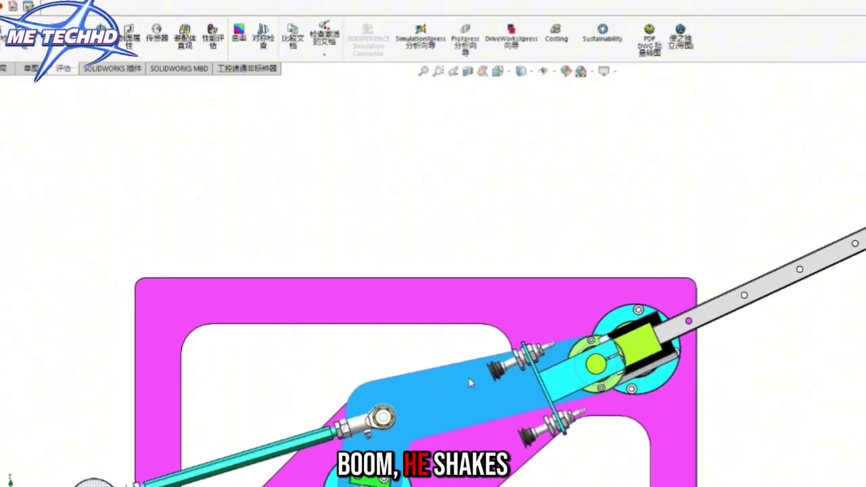
click(334, 161)
click(77, 42)
scroll(717, 294, down, 3)
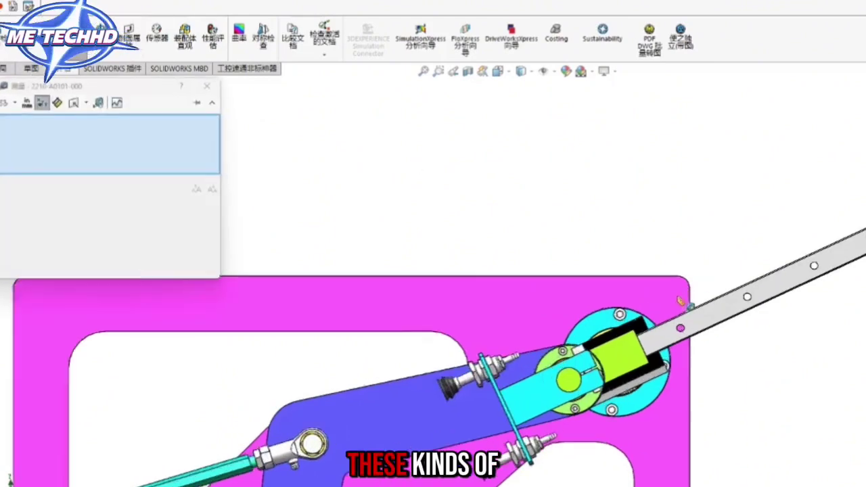
middle_drag(636, 352, 569, 456)
click(543, 368)
middle_drag(545, 406, 556, 476)
scroll(554, 476, down, 2)
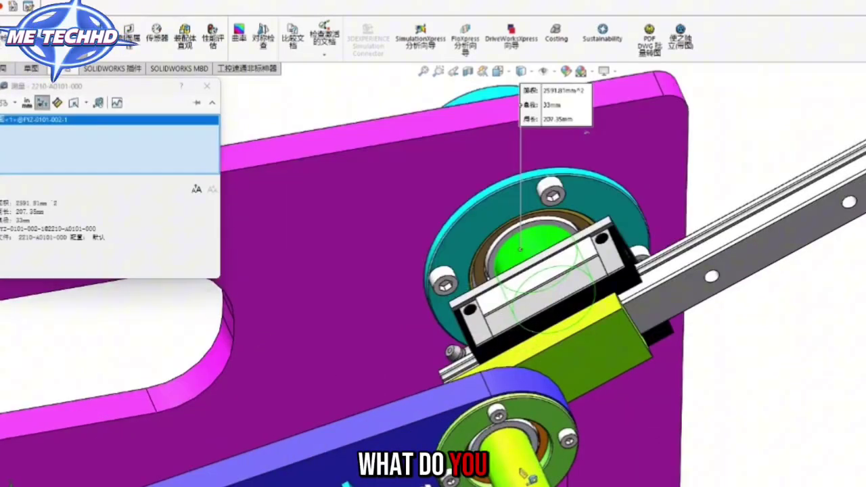
click(524, 468)
scroll(630, 399, up, 4)
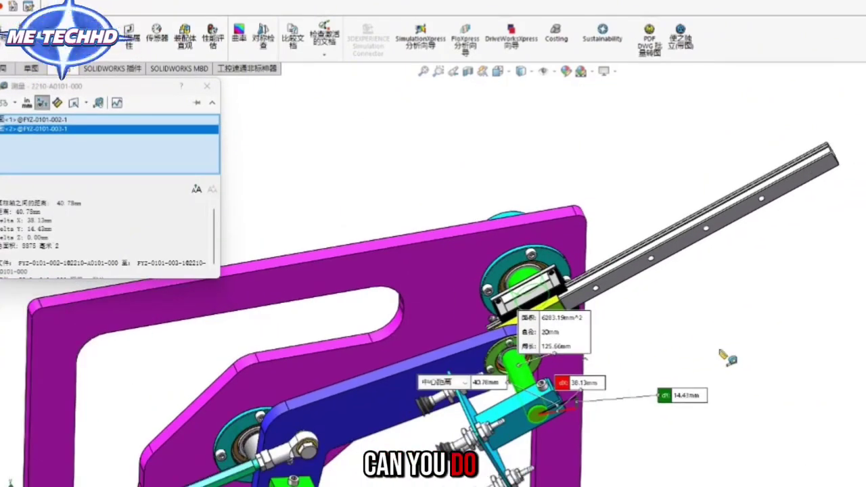
scroll(533, 399, down, 2)
middle_drag(520, 336, 527, 404)
middle_drag(593, 311, 586, 346)
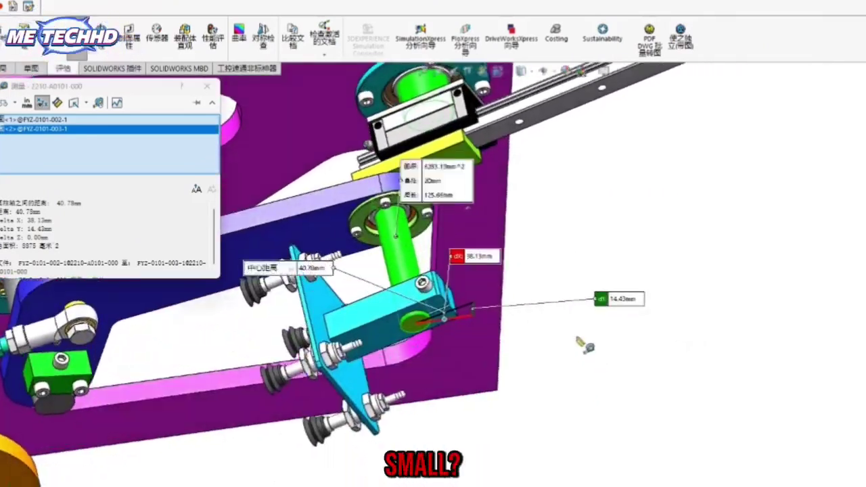
key(Escape)
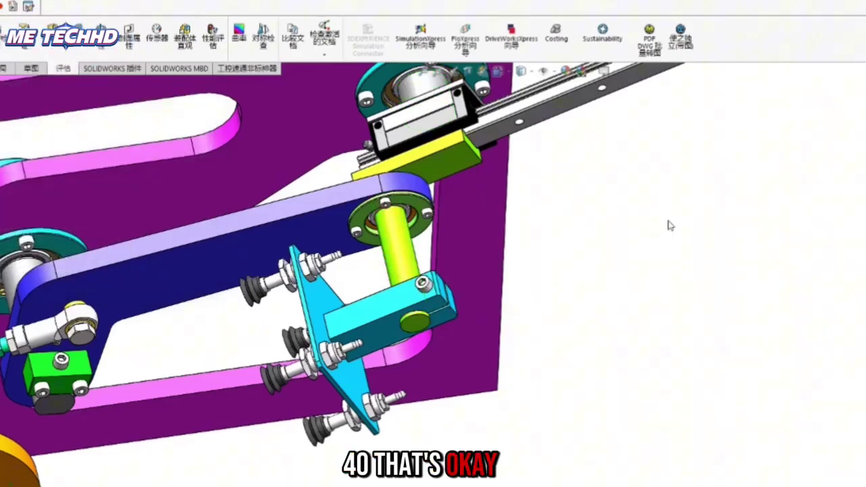
- In front view, rotate the cam until the blue arm lifts the suction cups above the plate's upper edge
scroll(654, 299, up, 5)
middle_drag(563, 344, 561, 278)
key(ctrl+1)
drag(345, 374, 212, 402)
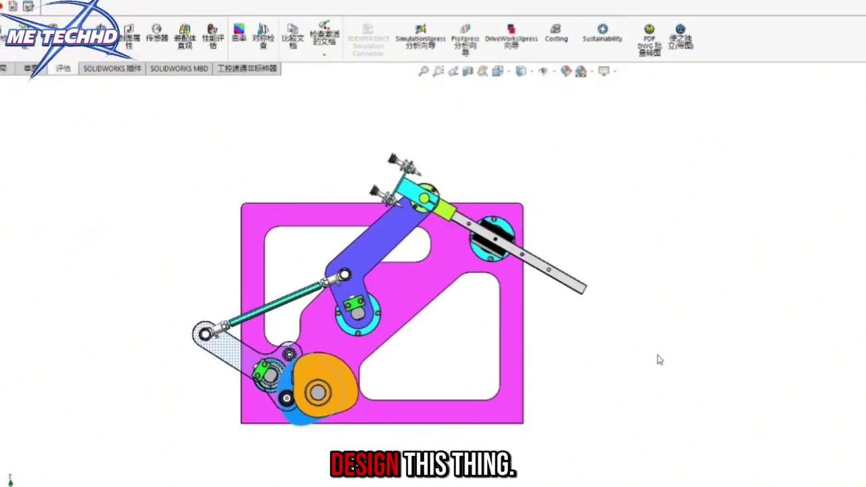
scroll(429, 238, down, 2)
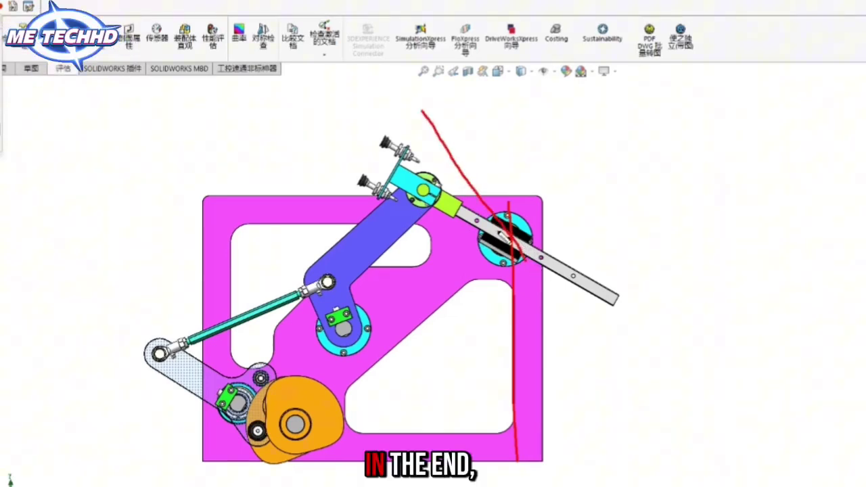
- Turn the cam until the suction cups point straight down, and turn it back until the blue arm's end nearly meets the slide pivot
click(415, 221)
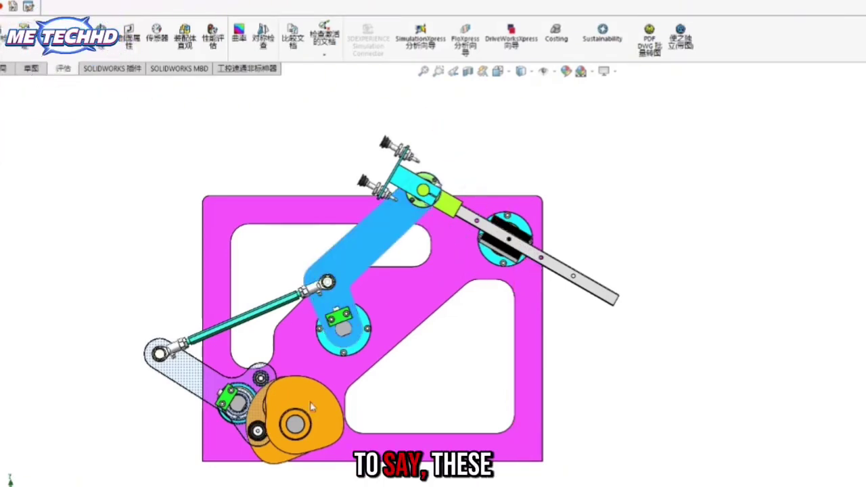
drag(310, 406, 283, 485)
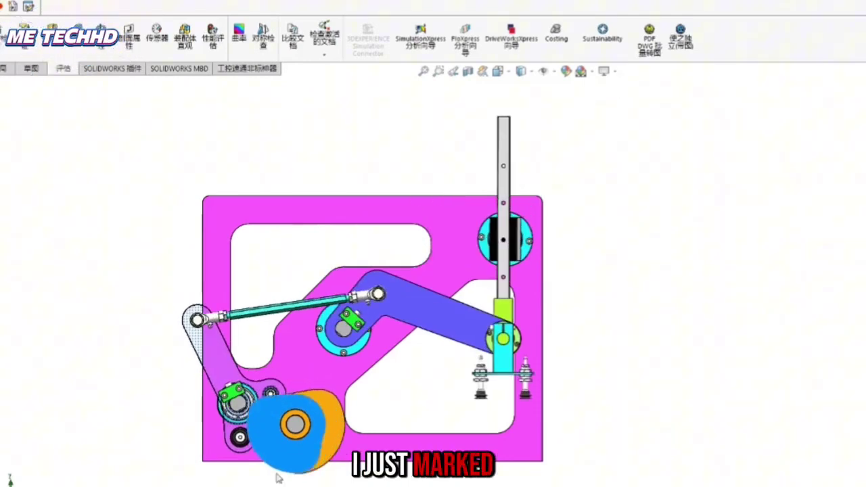
drag(265, 403, 290, 399)
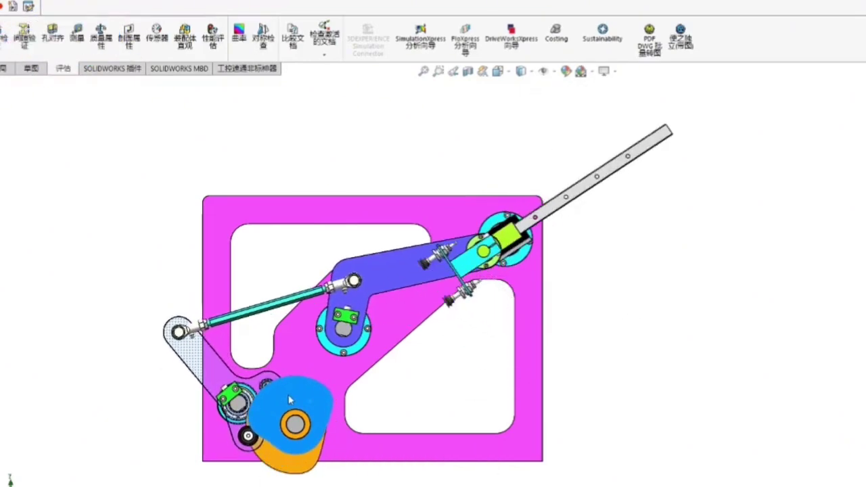
click(685, 356)
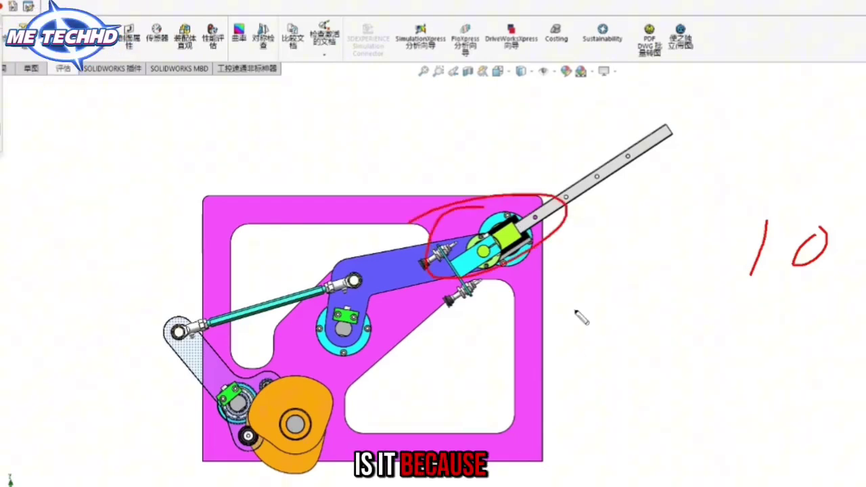
key(Escape)
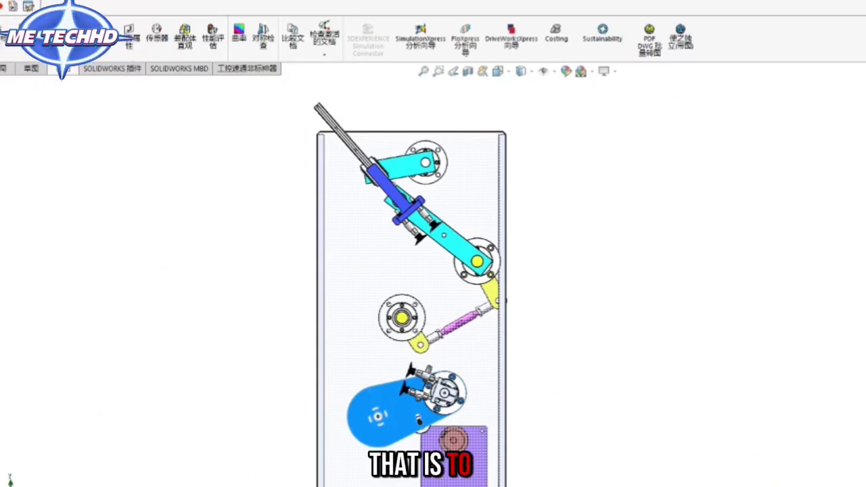
- Sketch the suction motion path with its end limits in red beside the frame, mark the blue slide, and clear the ink
mouse_move(831, 103)
mouse_down()
mouse_move(763, 185)
mouse_move(759, 376)
mouse_up()
drag(816, 88, 865, 159)
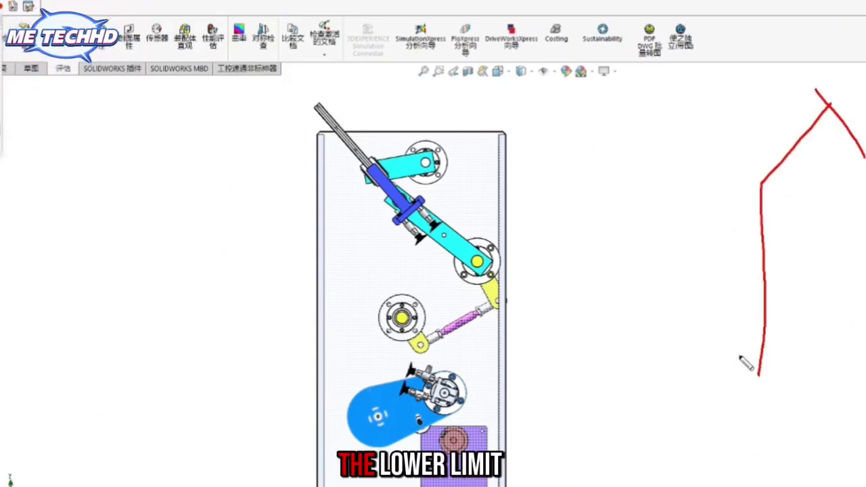
drag(717, 360, 812, 373)
mouse_move(760, 189)
mouse_down()
mouse_move(765, 321)
mouse_move(760, 240)
mouse_up()
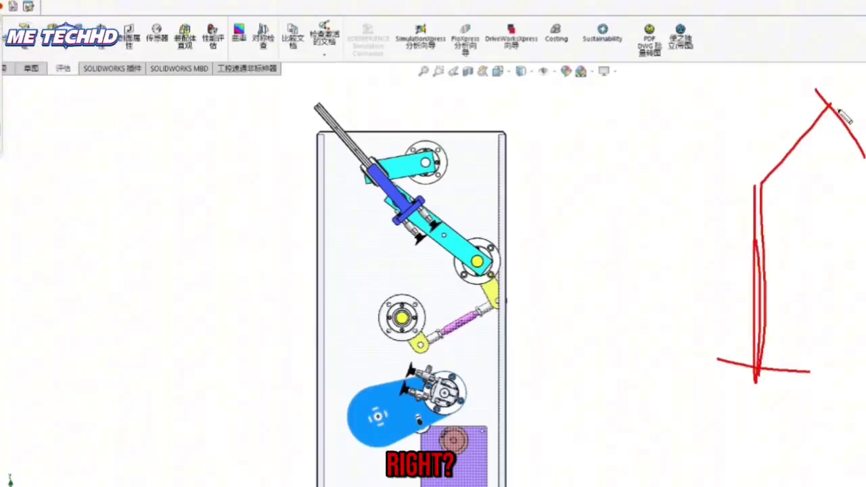
drag(839, 110, 725, 238)
mouse_move(377, 165)
mouse_down()
mouse_move(359, 189)
mouse_move(378, 222)
mouse_up()
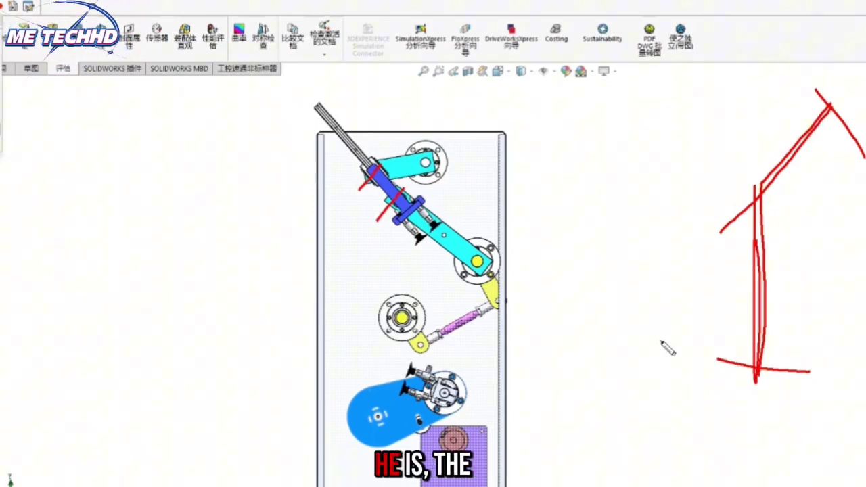
key(Escape)
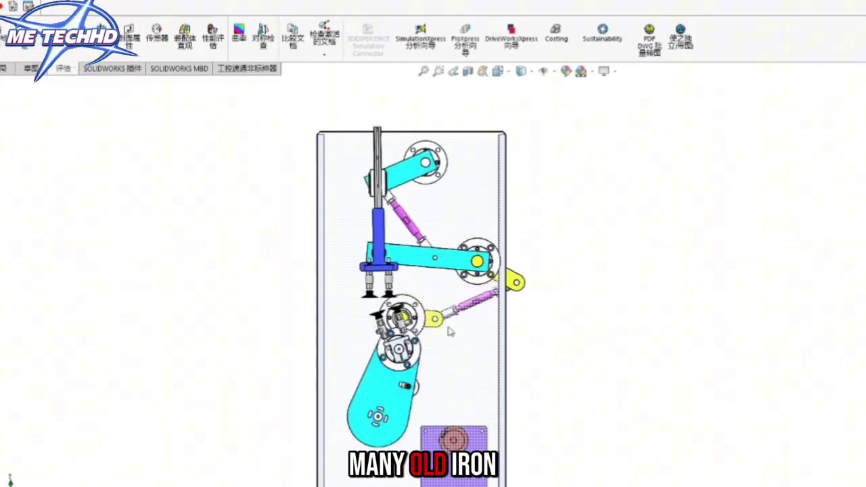
- Examine the whole framed mechanism at an angle and enlarge the model view to full screen
scroll(448, 328, up, 1)
middle_drag(448, 328, 514, 366)
scroll(542, 189, up, 2)
scroll(443, 364, down, 2)
scroll(508, 306, up, 1)
scroll(545, 169, down, 1)
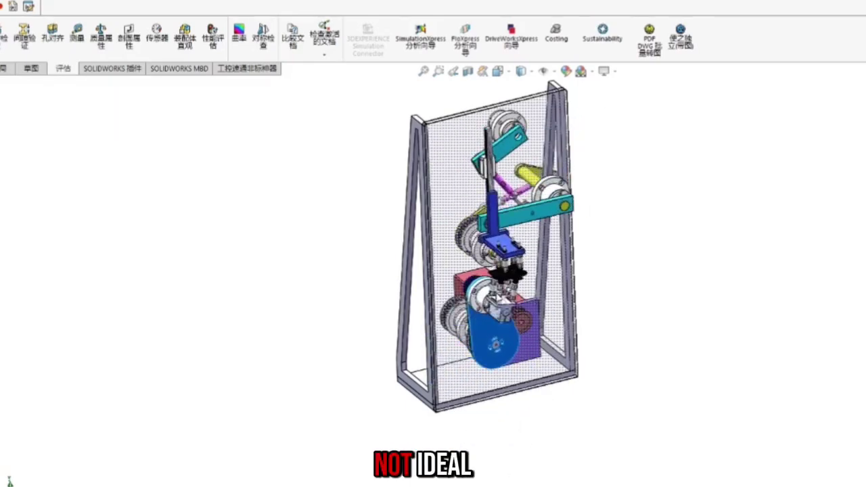
key(F11)
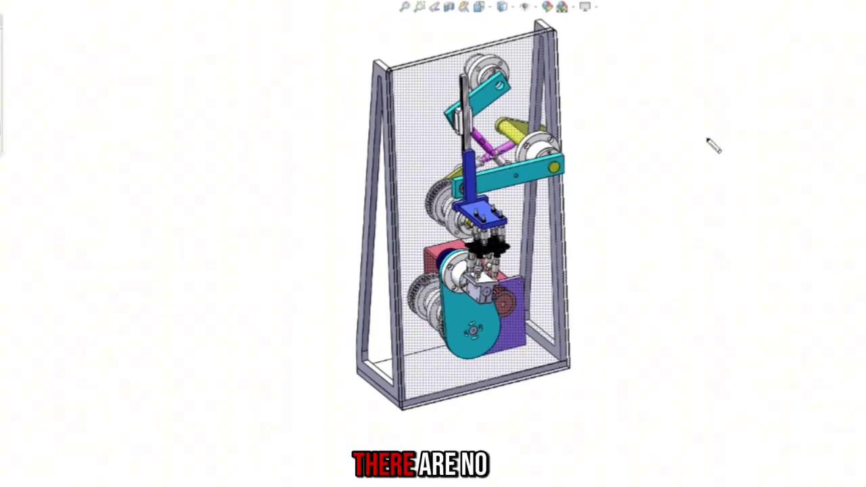
- Sketch a closed motion loop in red beside the frame, clear it, and compare the magenta-plate assembly's cam with the framed mechanism
mouse_move(688, 103)
mouse_down()
mouse_move(694, 130)
mouse_move(681, 155)
mouse_up()
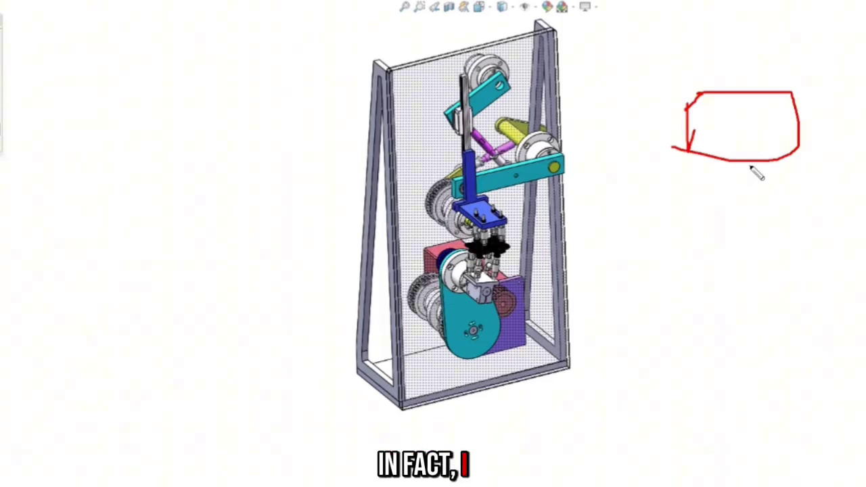
key(Escape)
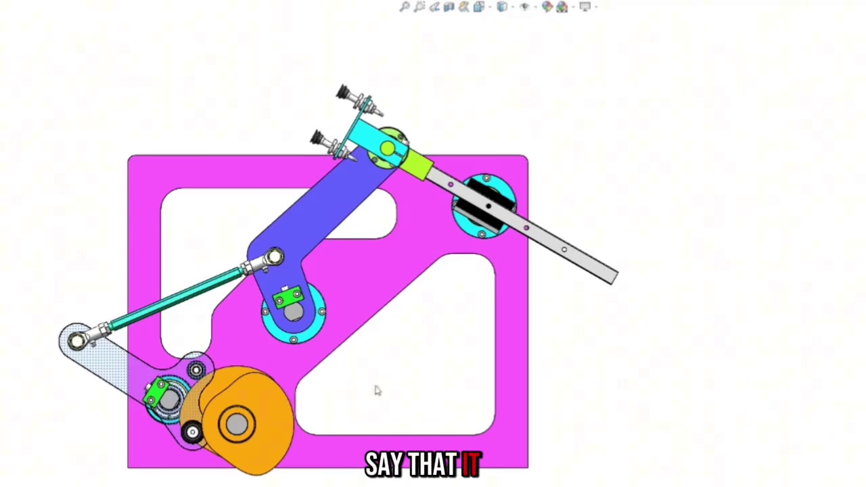
click(258, 438)
click(617, 414)
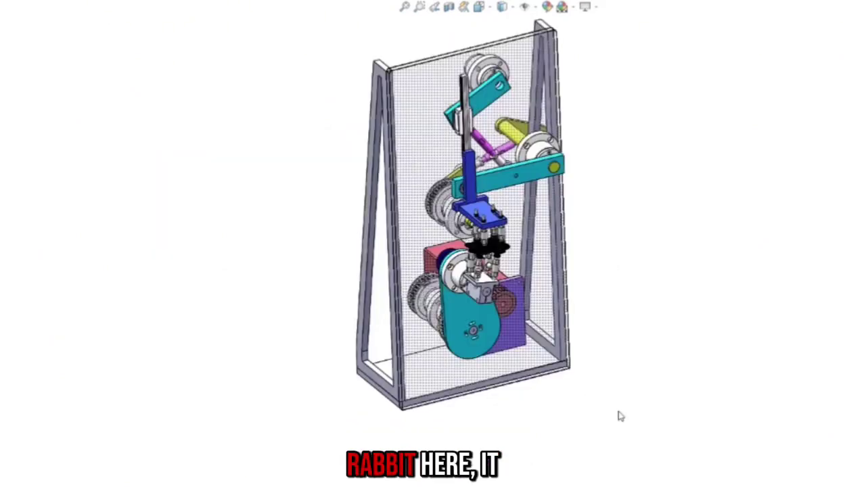